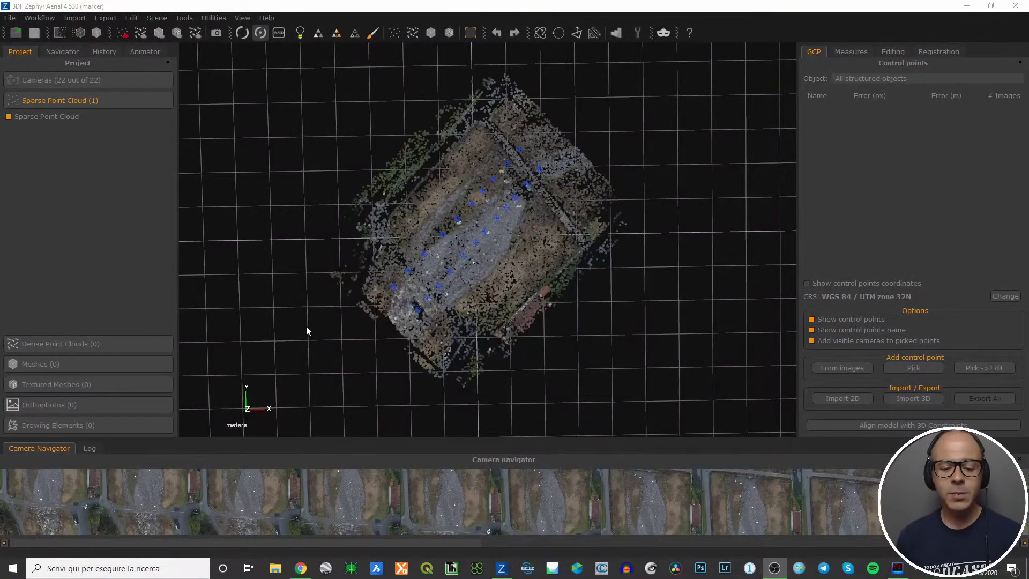
# Orbit around the sparse point cloud and recentre it in a near top-down view.
pyautogui.moveTo(538, 287); pyautogui.dragTo(583, 182)
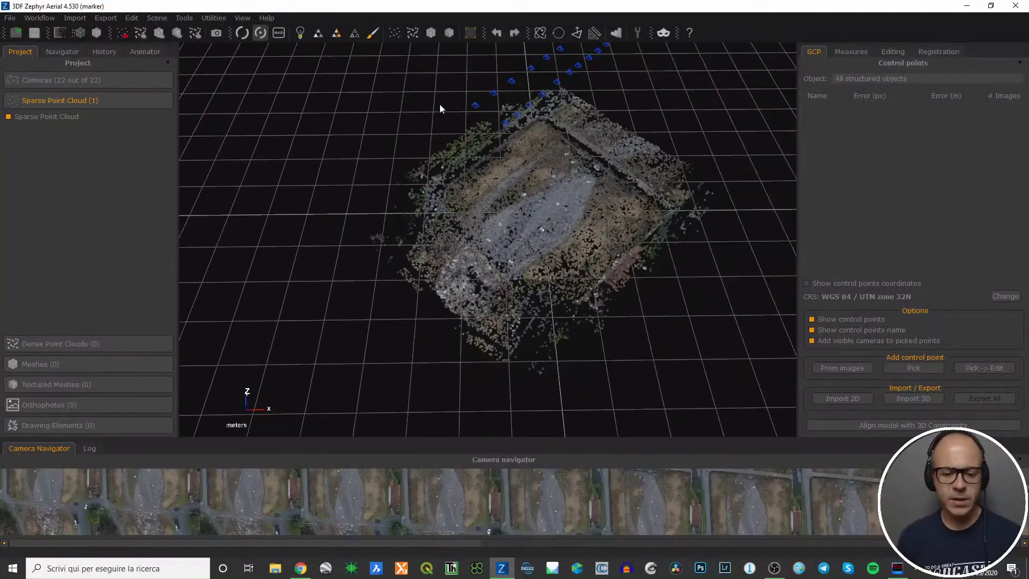
pyautogui.moveTo(542, 221); pyautogui.dragTo(559, 283)
pyautogui.moveTo(454, 231); pyautogui.dragTo(503, 346)
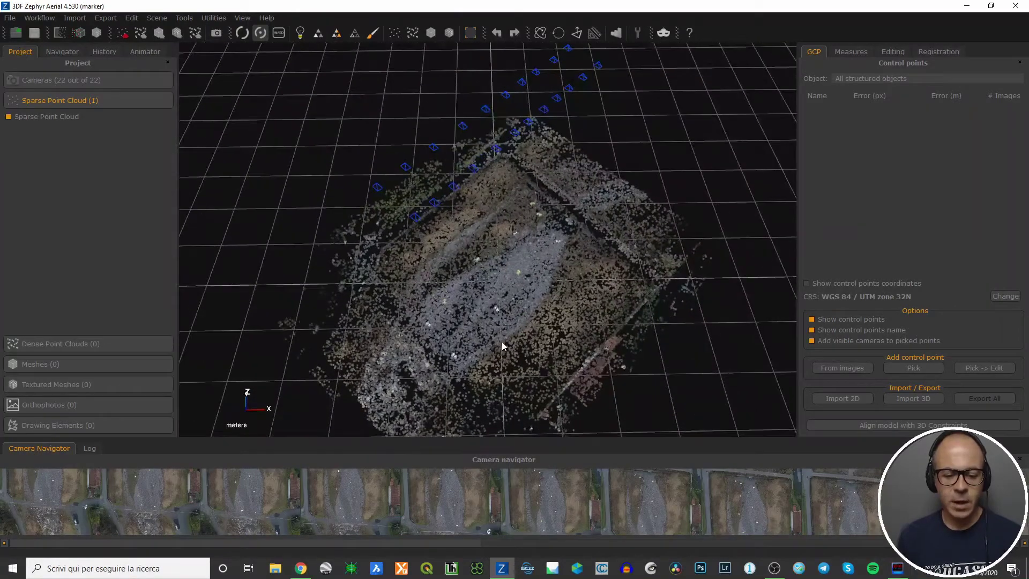
pyautogui.moveTo(547, 284); pyautogui.dragTo(538, 344)
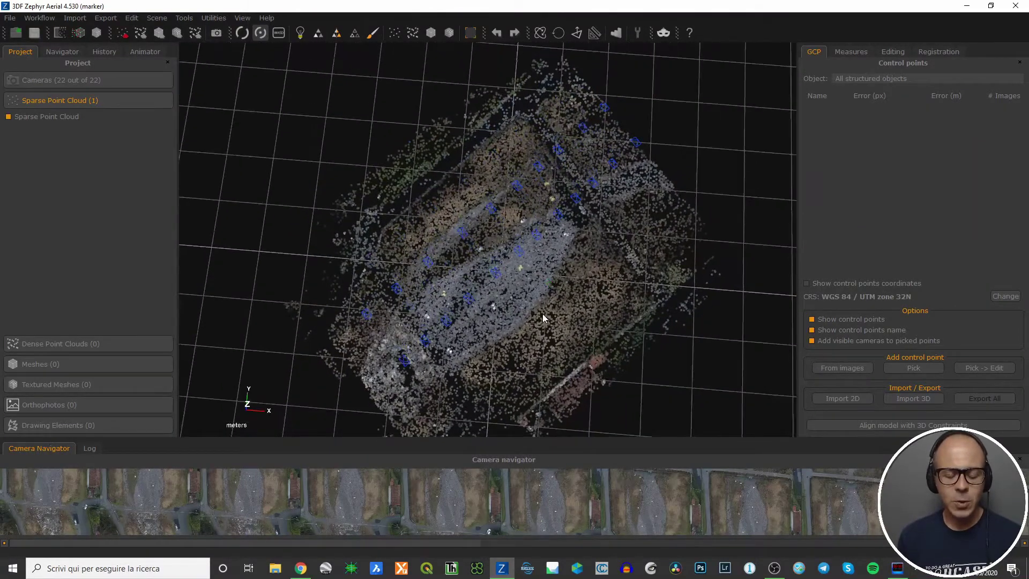
pyautogui.moveTo(523, 306); pyautogui.dragTo(546, 266)
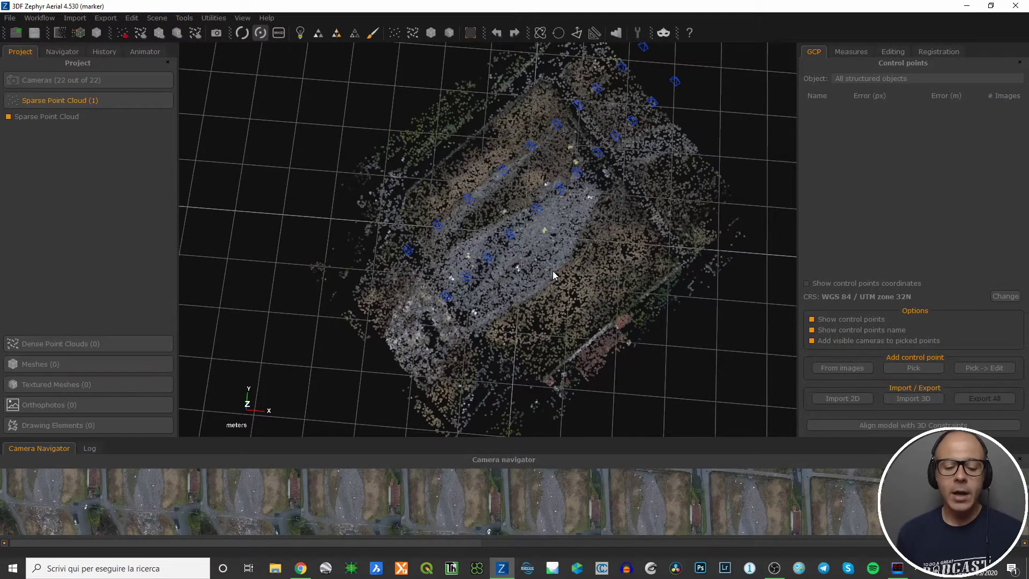
pyautogui.moveTo(723, 195); pyautogui.dragTo(618, 248)
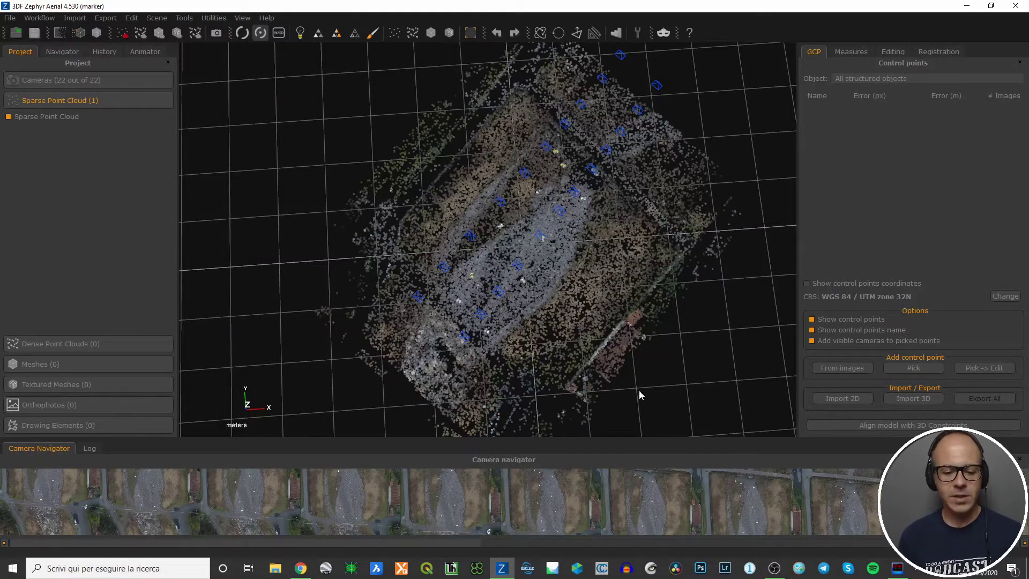
pyautogui.moveTo(609, 318); pyautogui.dragTo(625, 370)
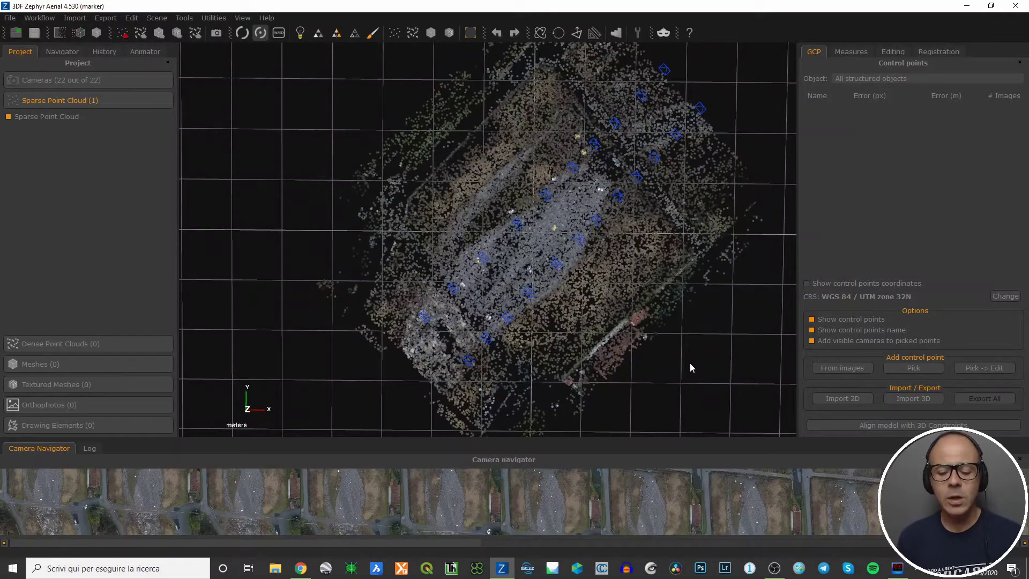
pyautogui.doubleClick(571, 276)
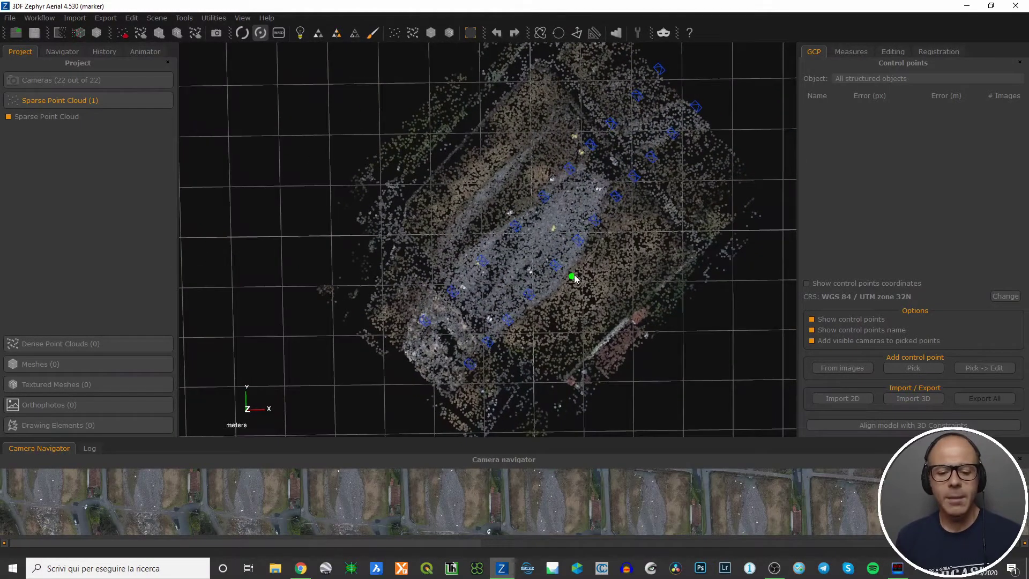
# Choose Bounding Box > Edit Bounding Box... from the canvas context menu.
pyautogui.click(155, 18)
pyautogui.moveTo(177, 52)
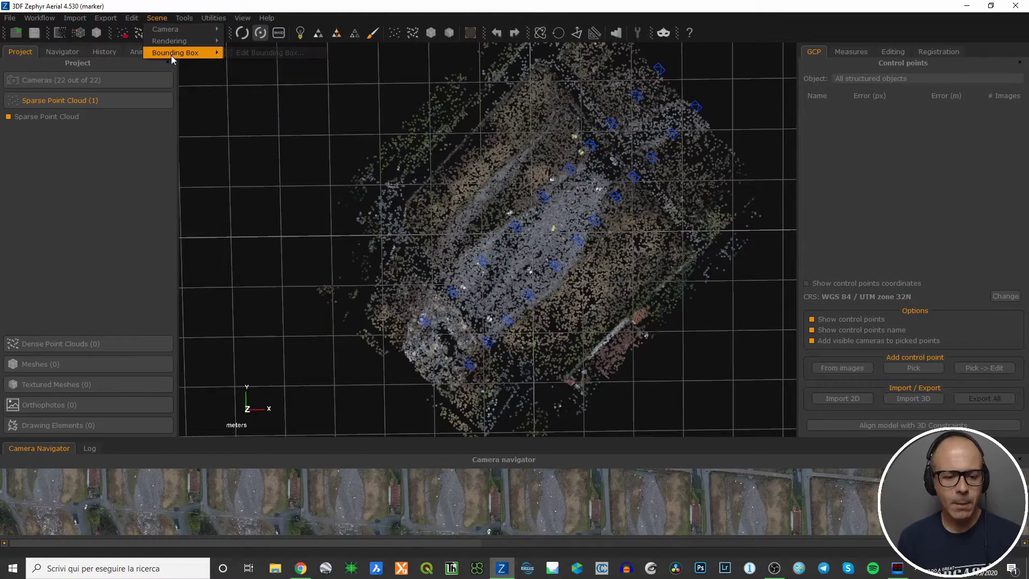
pyautogui.click(252, 153)
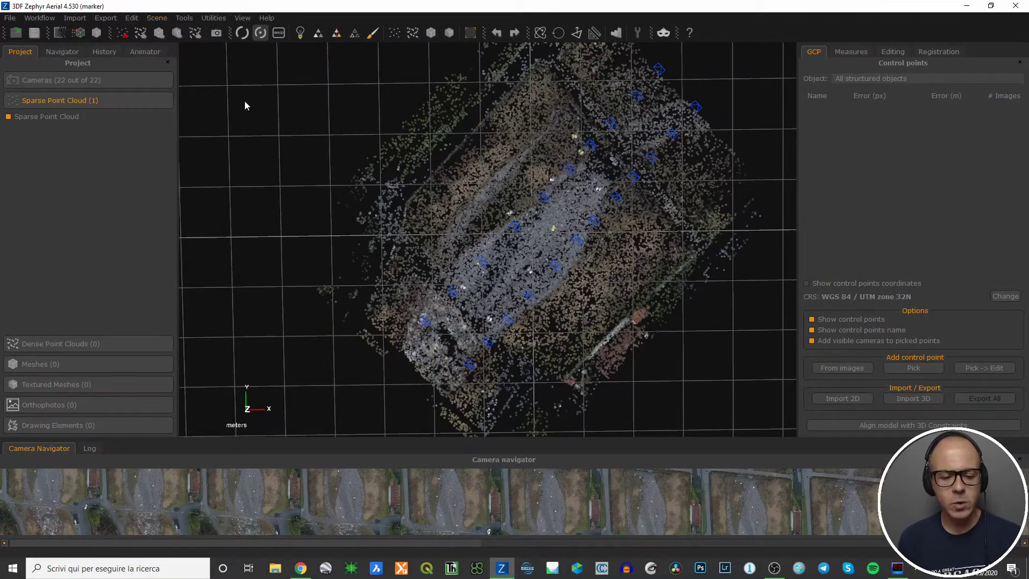
pyautogui.rightClick(243, 100)
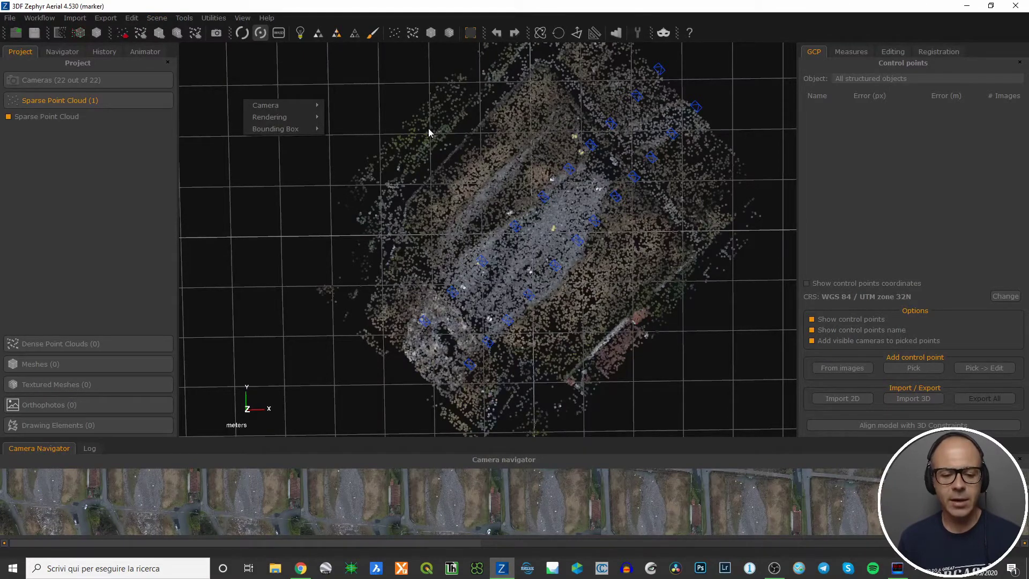
pyautogui.moveTo(284, 130)
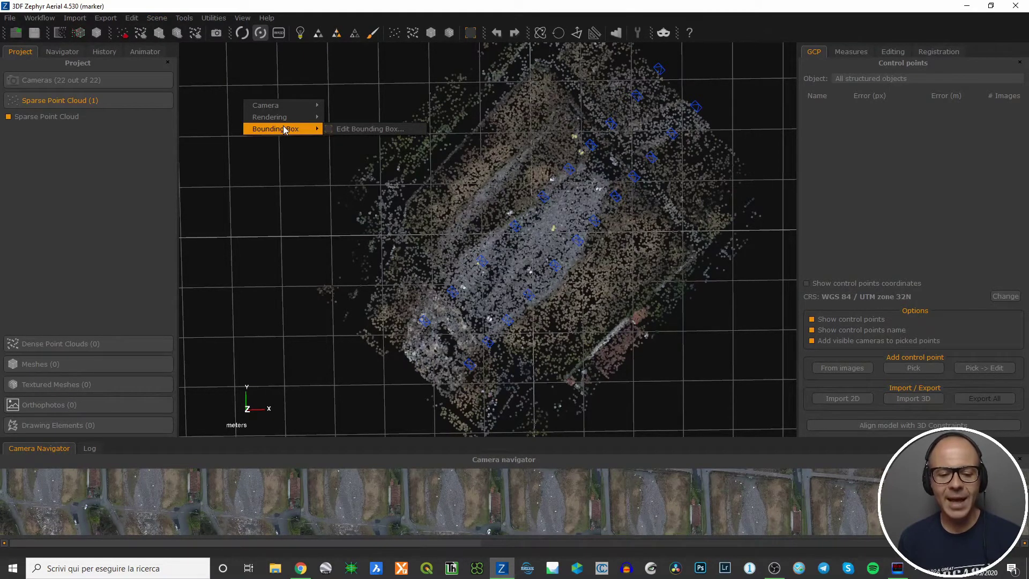
pyautogui.click(369, 129)
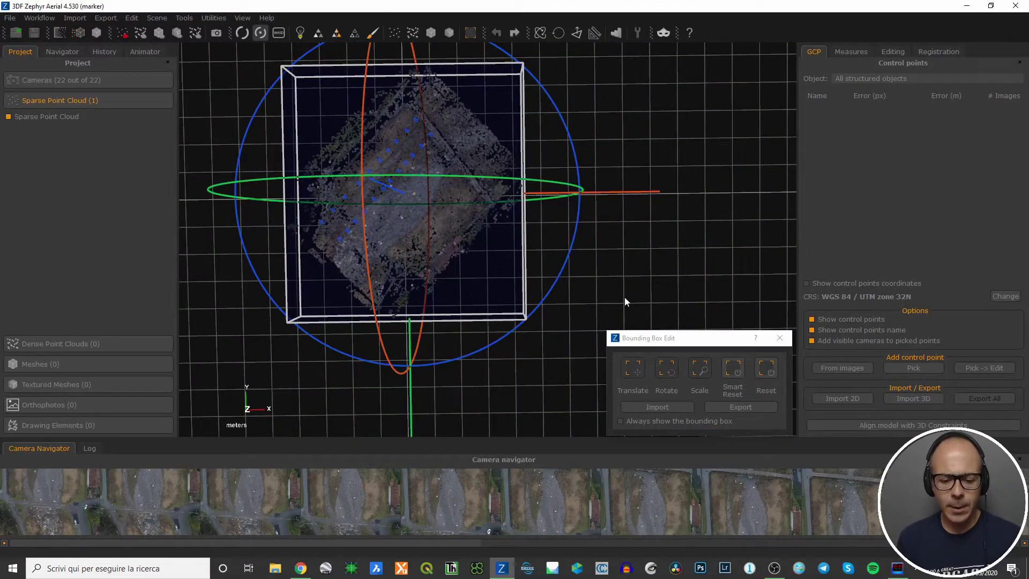
pyautogui.moveTo(510, 349); pyautogui.dragTo(477, 248)
pyautogui.moveTo(425, 346); pyautogui.dragTo(599, 208)
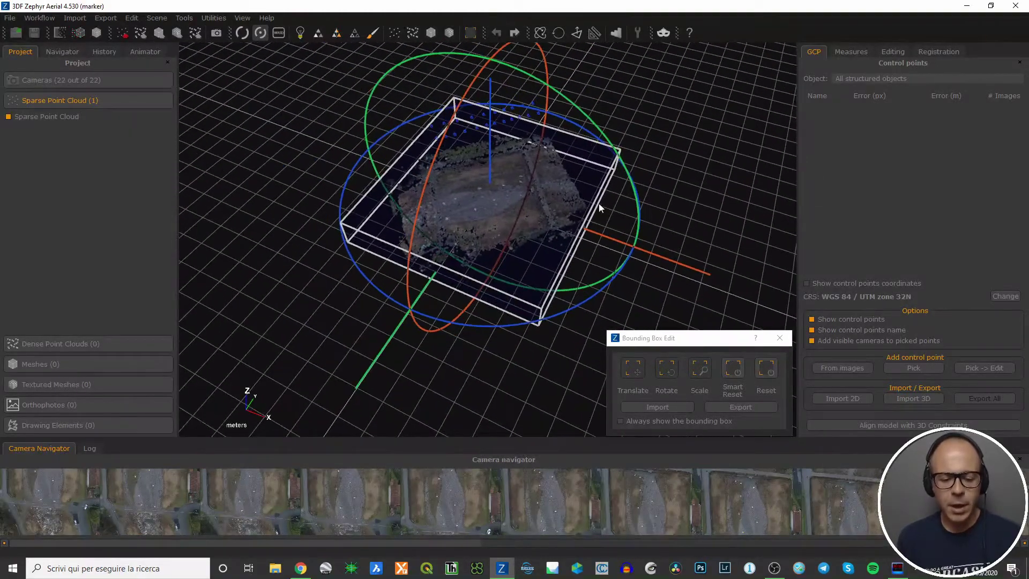
pyautogui.moveTo(688, 161); pyautogui.dragTo(366, 153)
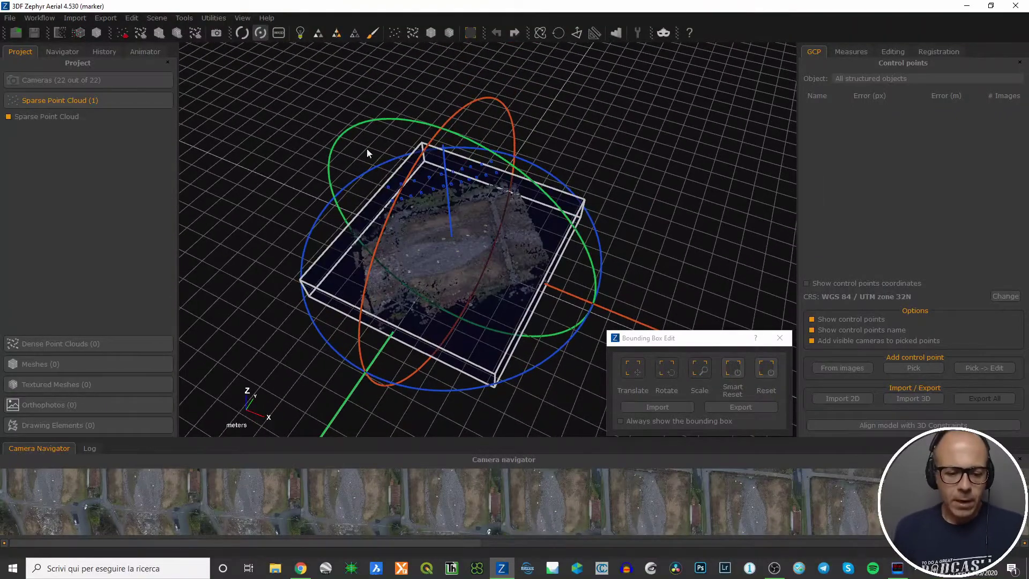
pyautogui.moveTo(459, 337); pyautogui.dragTo(475, 403)
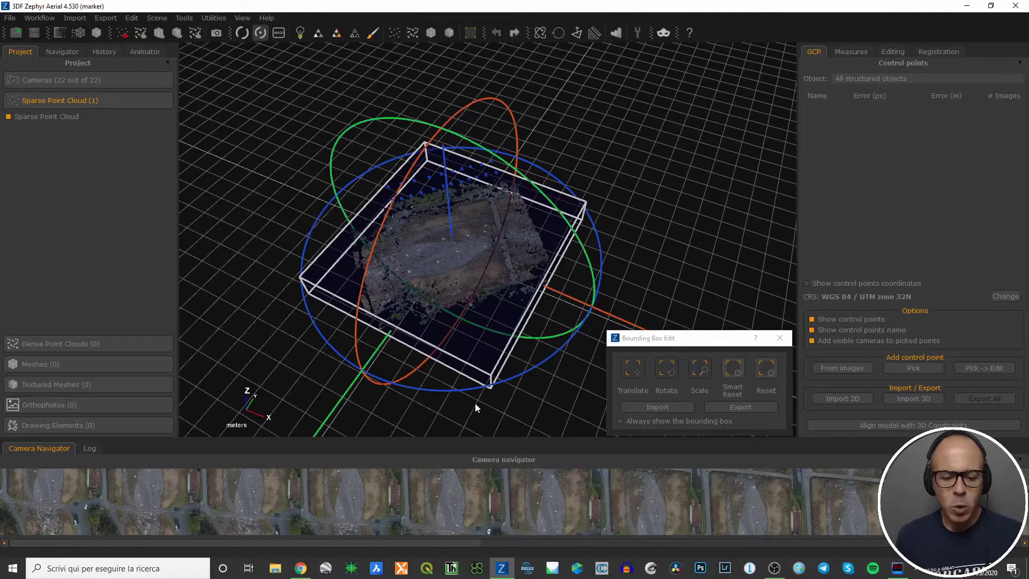
pyautogui.moveTo(584, 235); pyautogui.dragTo(471, 294)
pyautogui.scroll(4, 469, 294)
pyautogui.moveTo(446, 355)
pyautogui.mouseDown()
pyautogui.moveTo(480, 257)
pyautogui.moveTo(421, 348)
pyautogui.moveTo(436, 352)
pyautogui.mouseUp()
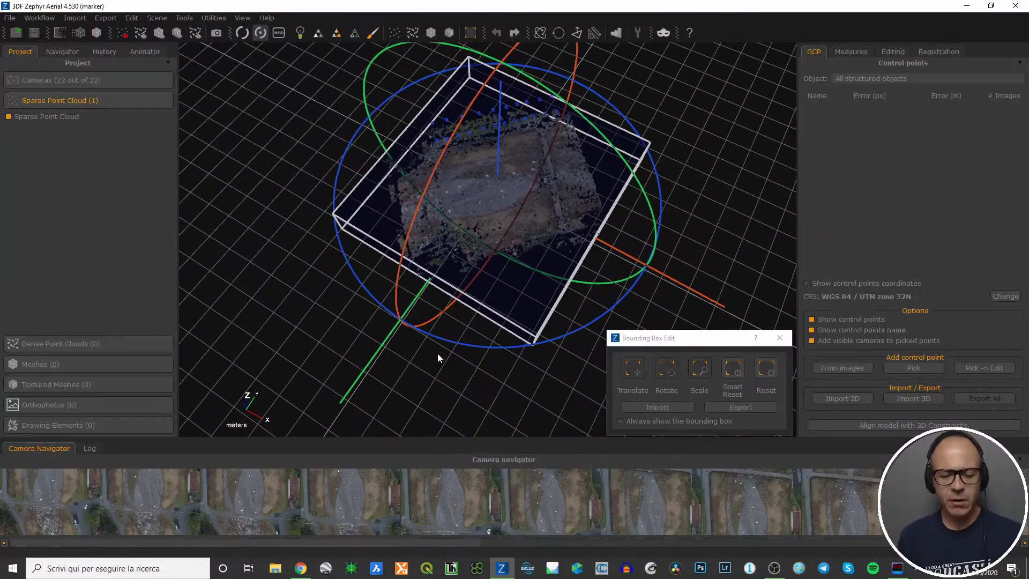
pyautogui.moveTo(469, 303); pyautogui.dragTo(525, 207)
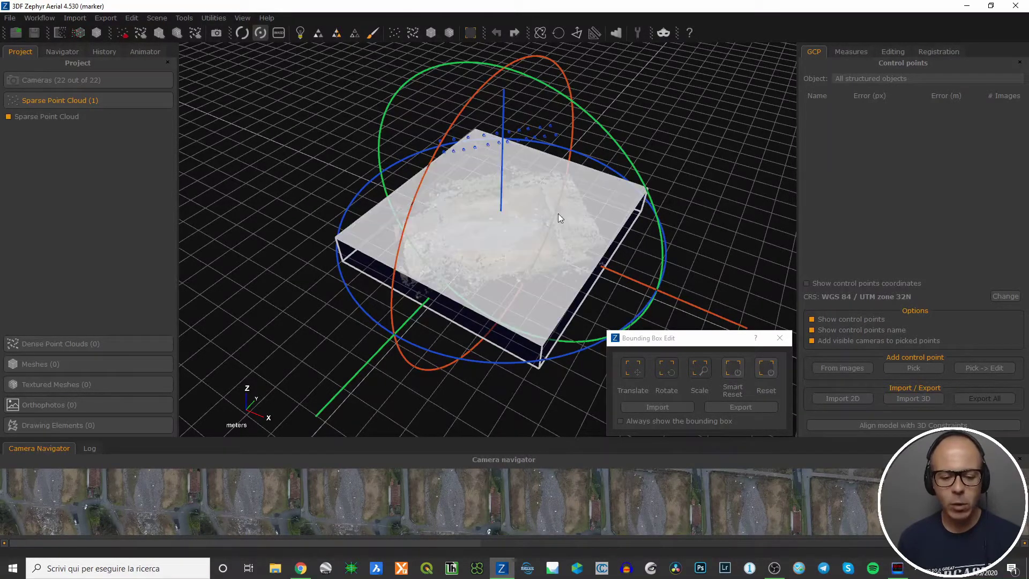
pyautogui.moveTo(718, 178); pyautogui.dragTo(711, 185)
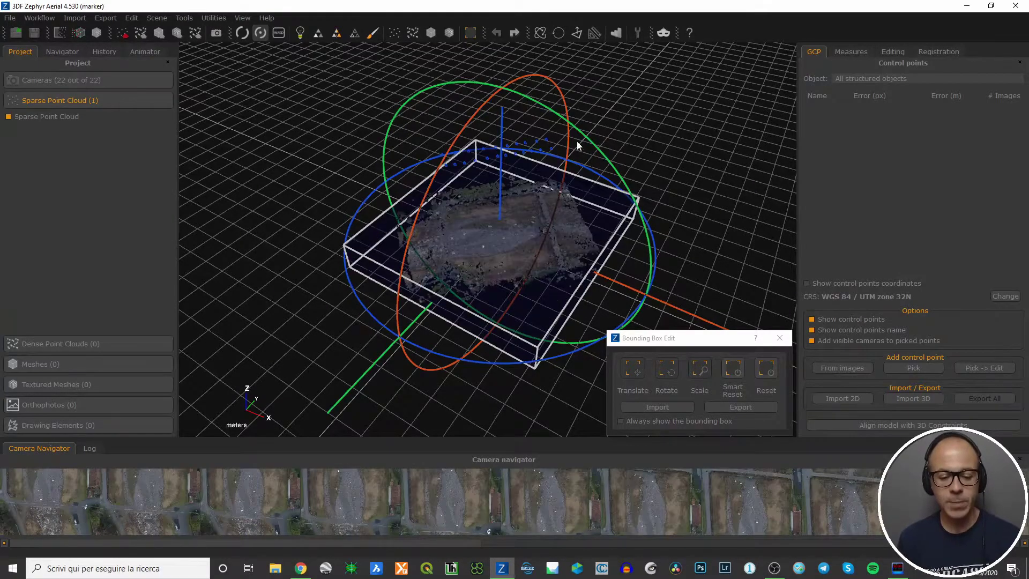
pyautogui.moveTo(664, 161)
pyautogui.mouseDown()
pyautogui.moveTo(666, 149)
pyautogui.moveTo(631, 150)
pyautogui.moveTo(654, 150)
pyautogui.mouseUp()
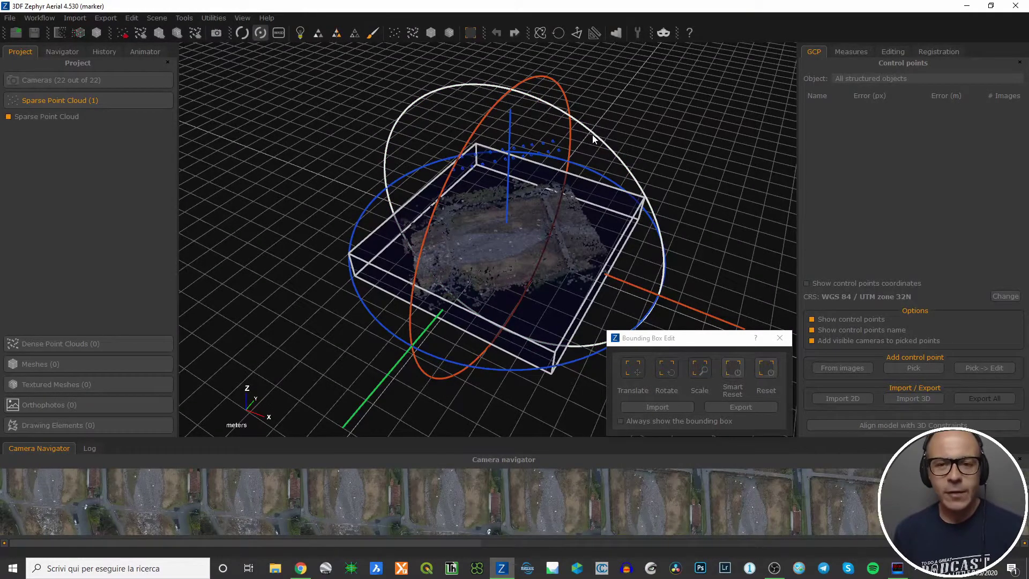
pyautogui.moveTo(603, 143); pyautogui.dragTo(604, 133)
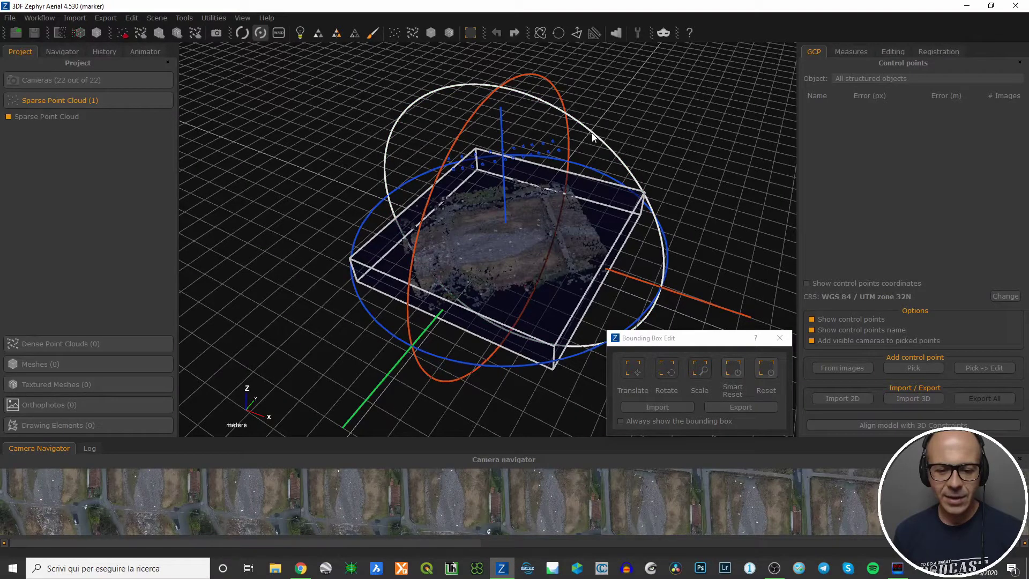
# Rotate and tilt the bounding box with the gizmo's rotation handles.
pyautogui.moveTo(592, 133); pyautogui.dragTo(483, 225)
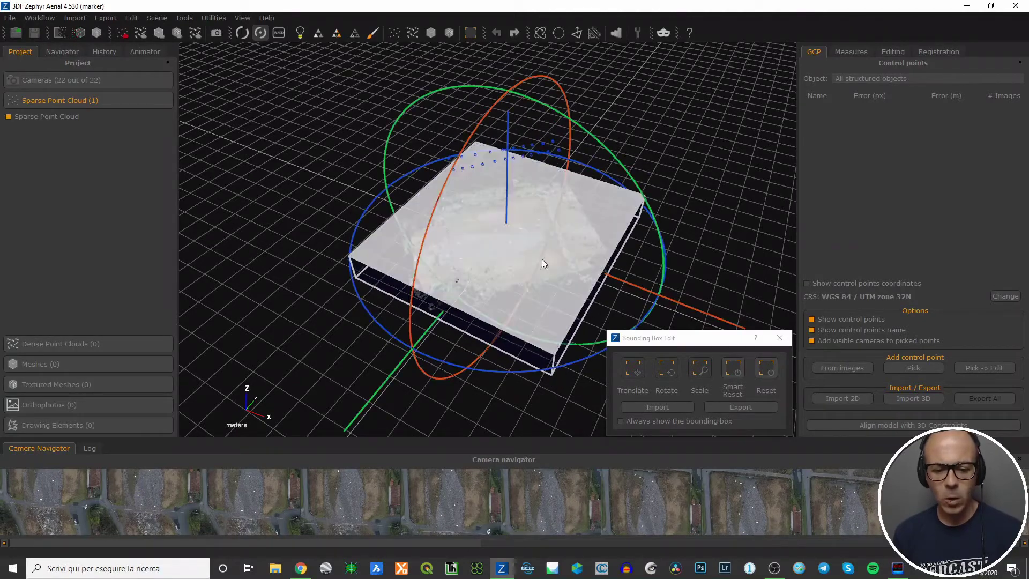
pyautogui.moveTo(375, 306); pyautogui.dragTo(380, 335)
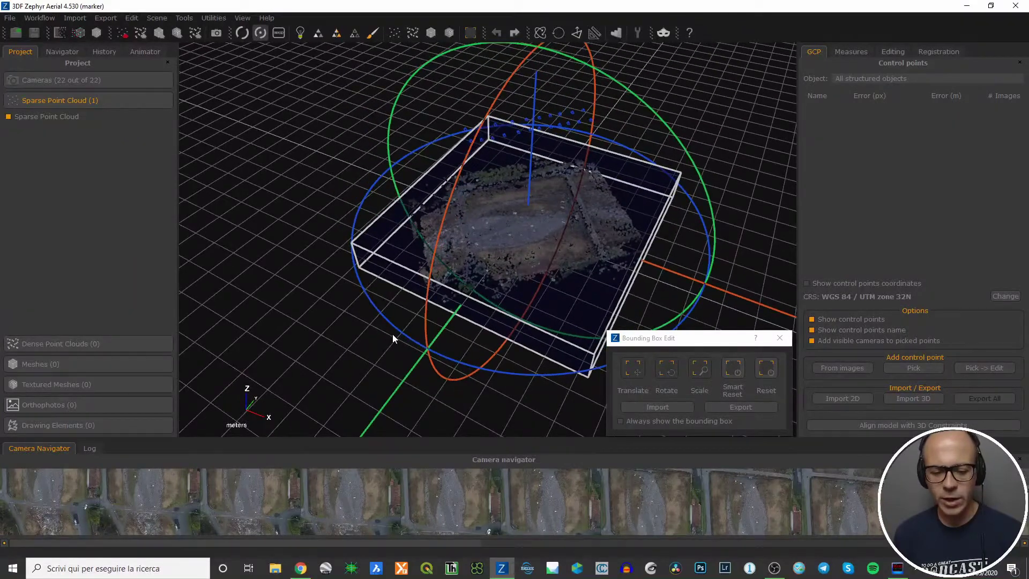
pyautogui.moveTo(402, 338)
pyautogui.mouseDown()
pyautogui.moveTo(356, 294)
pyautogui.moveTo(436, 348)
pyautogui.moveTo(379, 316)
pyautogui.moveTo(394, 326)
pyautogui.mouseUp()
pyautogui.moveTo(742, 211); pyautogui.dragTo(620, 191)
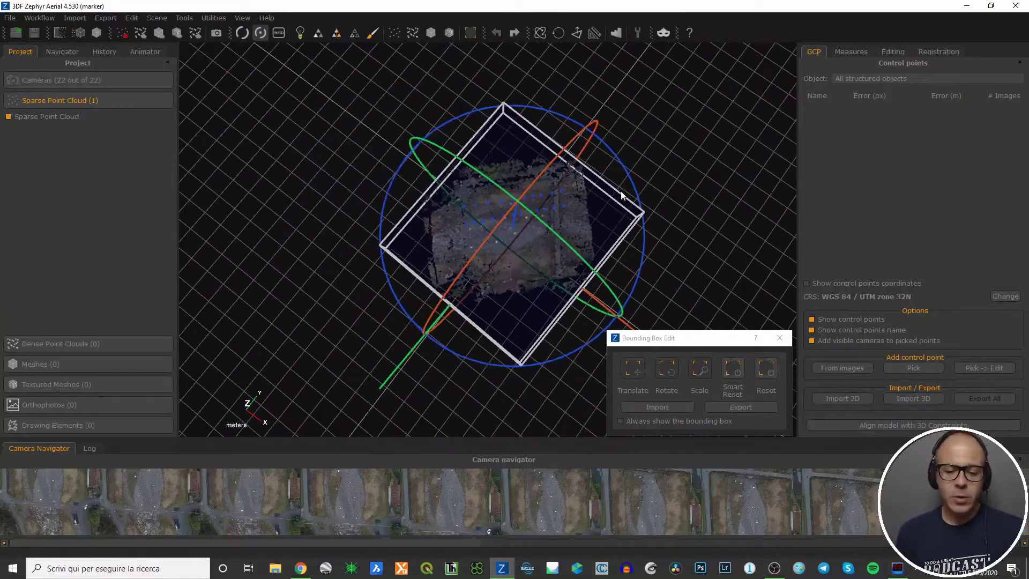
pyautogui.moveTo(646, 250); pyautogui.dragTo(620, 284)
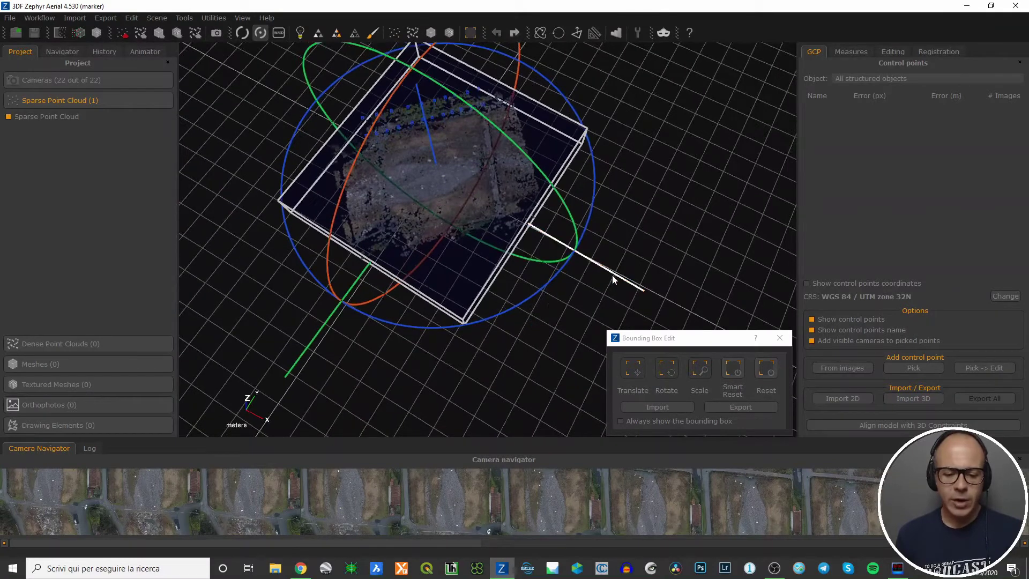
# Shift the rotated box aside so it overlaps only part of the cloud.
pyautogui.moveTo(533, 347); pyautogui.dragTo(597, 244)
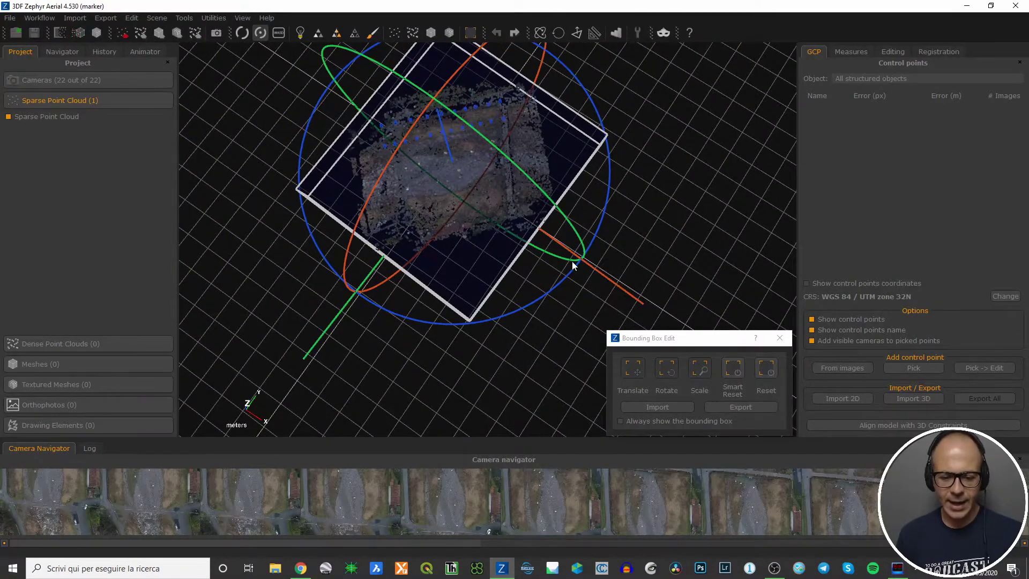
pyautogui.moveTo(385, 283); pyautogui.dragTo(456, 230)
pyautogui.moveTo(664, 268); pyautogui.dragTo(655, 188)
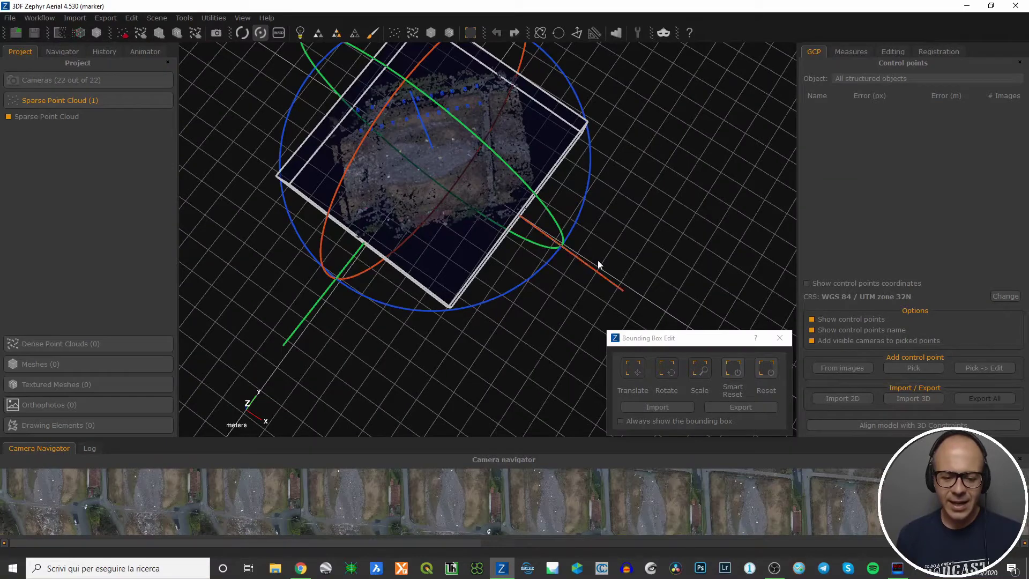
pyautogui.scroll(1, 597, 259)
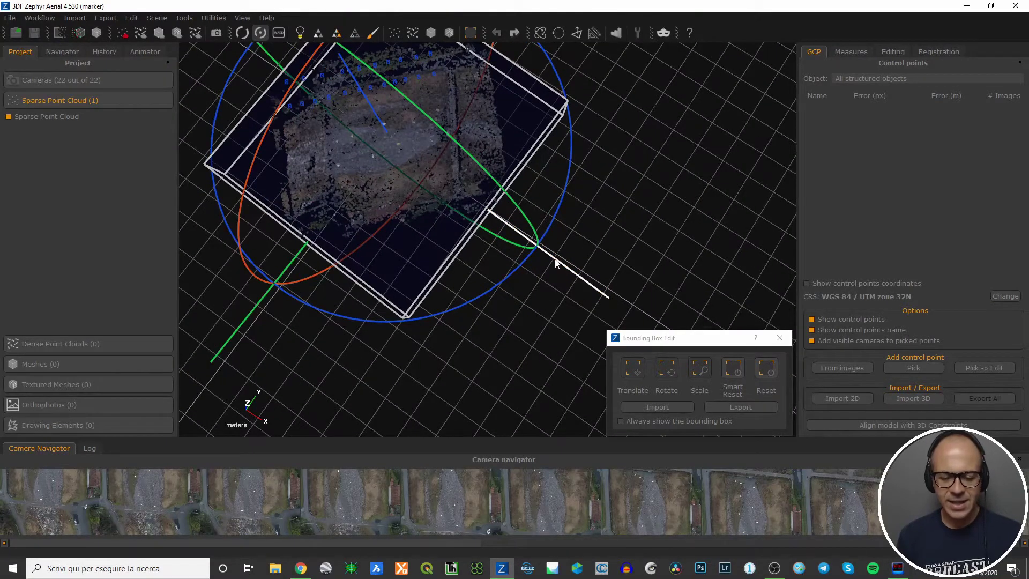
pyautogui.moveTo(555, 263); pyautogui.dragTo(319, 345)
pyautogui.moveTo(462, 279); pyautogui.dragTo(546, 234)
# Scale the box's right face outward so a taller box encloses the whole cloud.
pyautogui.moveTo(495, 323); pyautogui.dragTo(464, 344)
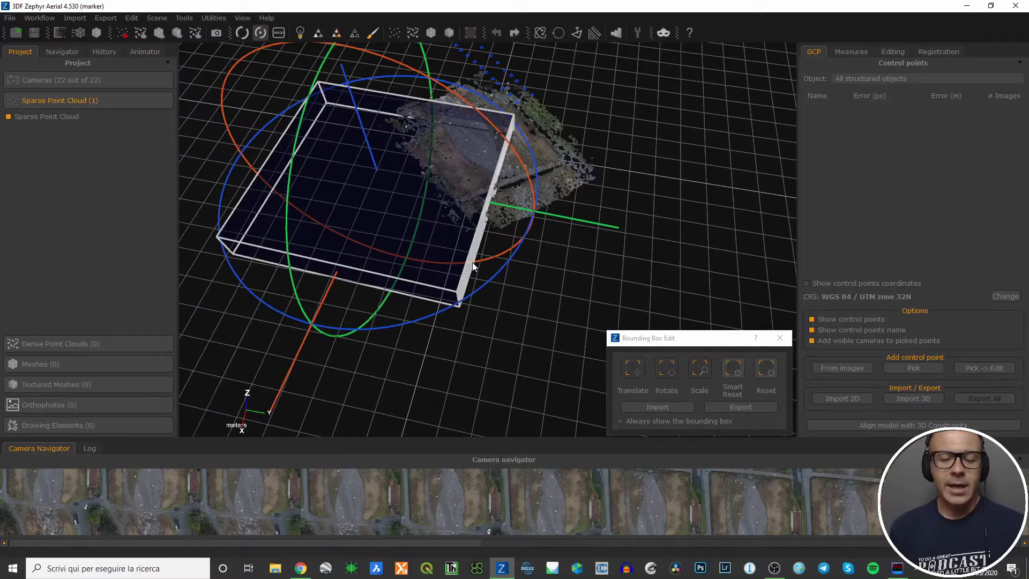
pyautogui.moveTo(501, 356)
pyautogui.mouseDown()
pyautogui.moveTo(488, 332)
pyautogui.moveTo(504, 358)
pyautogui.mouseUp()
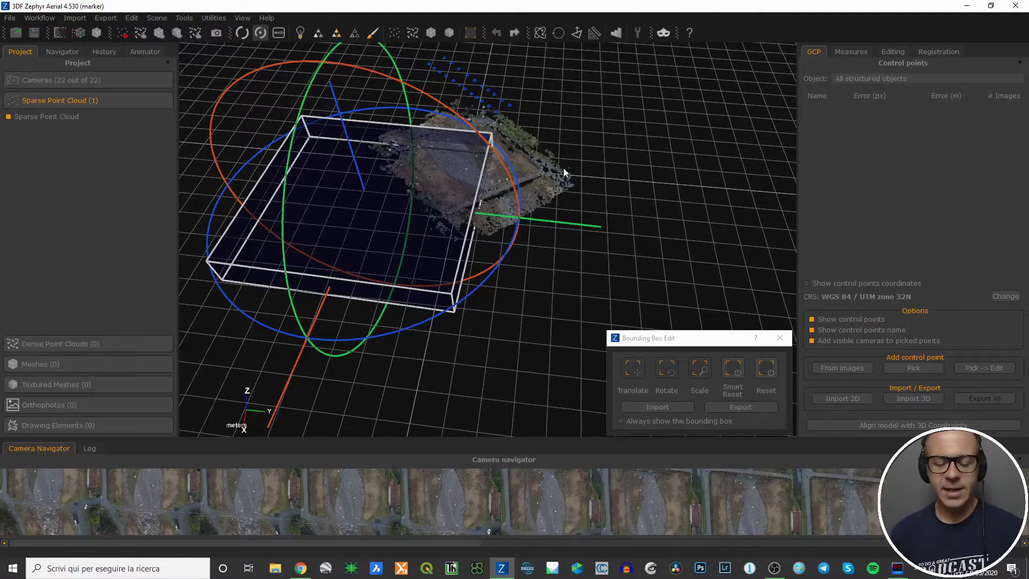
pyautogui.moveTo(471, 350); pyautogui.dragTo(491, 275)
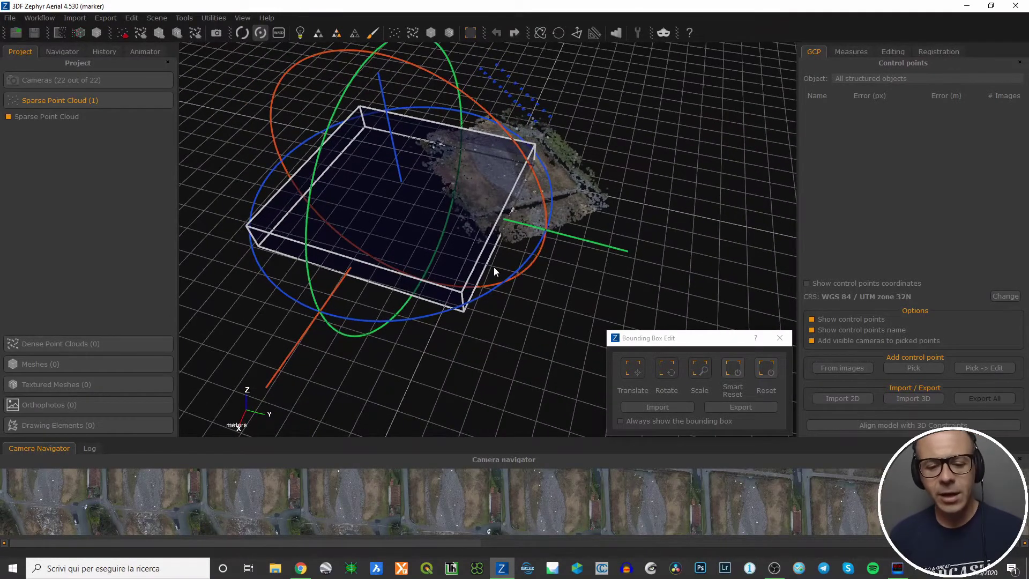
pyautogui.moveTo(492, 343); pyautogui.dragTo(458, 323)
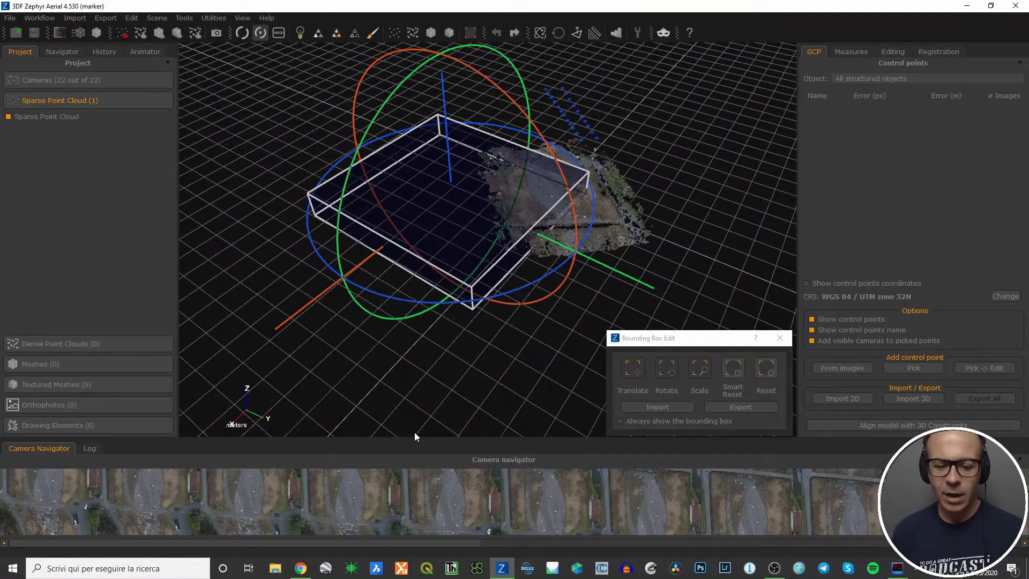
pyautogui.moveTo(413, 432); pyautogui.dragTo(450, 422)
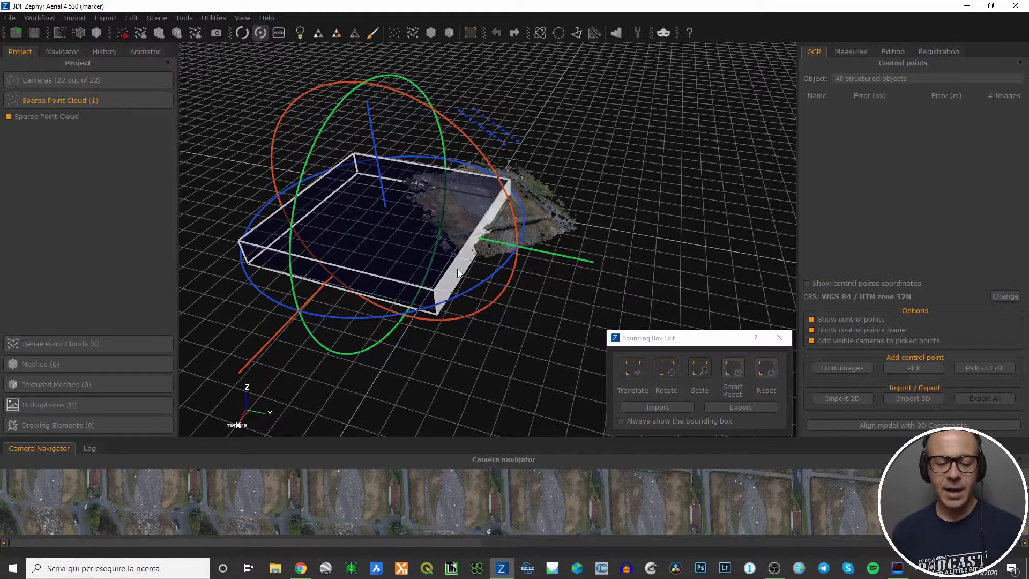
pyautogui.moveTo(457, 268)
pyautogui.mouseDown()
pyautogui.moveTo(564, 321)
pyautogui.moveTo(413, 281)
pyautogui.moveTo(583, 350)
pyautogui.moveTo(364, 313)
pyautogui.moveTo(548, 371)
pyautogui.moveTo(409, 339)
pyautogui.moveTo(548, 387)
pyautogui.moveTo(370, 326)
pyautogui.moveTo(520, 373)
pyautogui.moveTo(363, 340)
pyautogui.moveTo(523, 372)
pyautogui.moveTo(516, 349)
pyautogui.moveTo(551, 355)
pyautogui.moveTo(482, 324)
pyautogui.moveTo(536, 321)
pyautogui.moveTo(588, 351)
pyautogui.moveTo(446, 285)
pyautogui.moveTo(385, 307)
pyautogui.moveTo(528, 347)
pyautogui.moveTo(503, 258)
pyautogui.moveTo(499, 154)
pyautogui.moveTo(500, 294)
pyautogui.moveTo(518, 239)
pyautogui.moveTo(471, 271)
pyautogui.mouseUp()
# Tilt the bounding box steeply with the Rotate ring and check it from above.
pyautogui.moveTo(636, 266); pyautogui.dragTo(257, 250)
pyautogui.moveTo(538, 230); pyautogui.dragTo(554, 272)
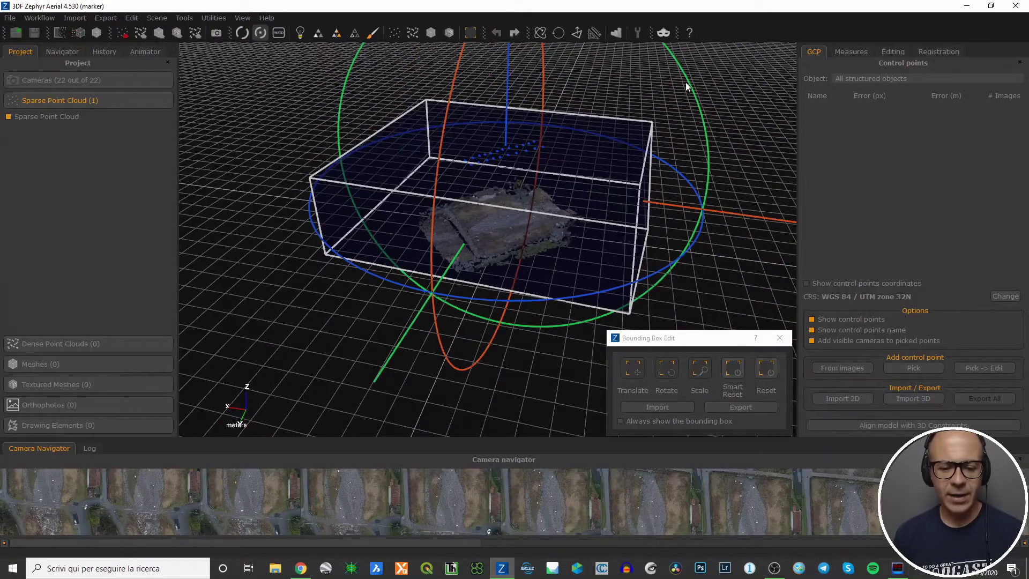
pyautogui.moveTo(695, 105); pyautogui.dragTo(521, 301)
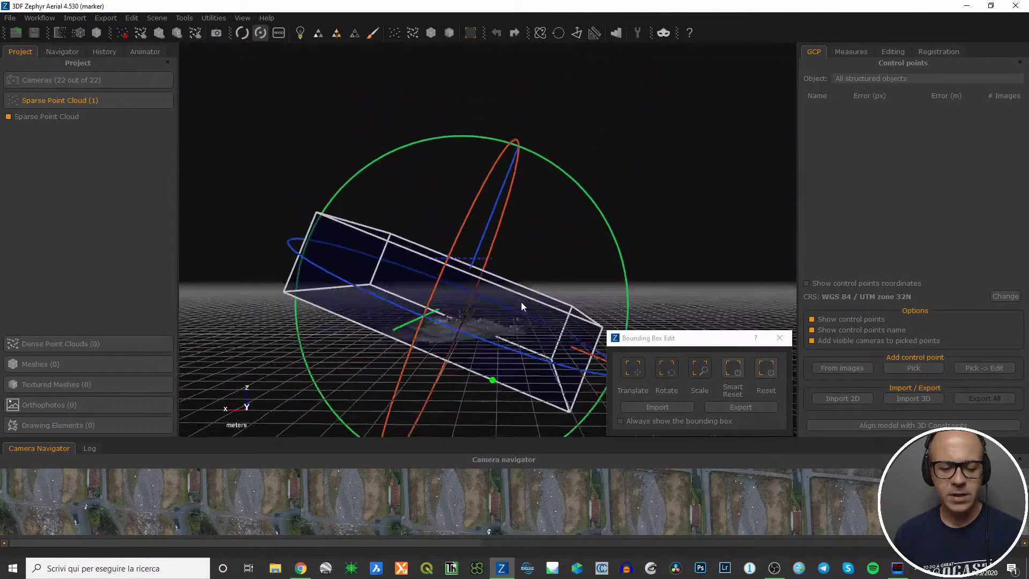
pyautogui.moveTo(581, 284); pyautogui.dragTo(510, 259)
pyautogui.moveTo(602, 202); pyautogui.dragTo(568, 257)
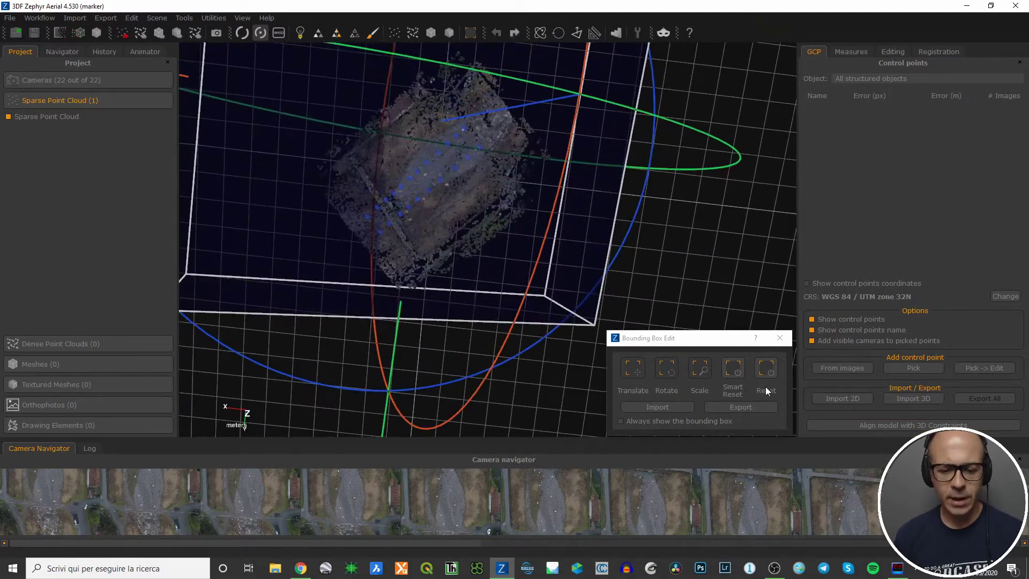
# Reset the bounding box to its default fit and inspect it around the cloud.
pyautogui.click(768, 372)
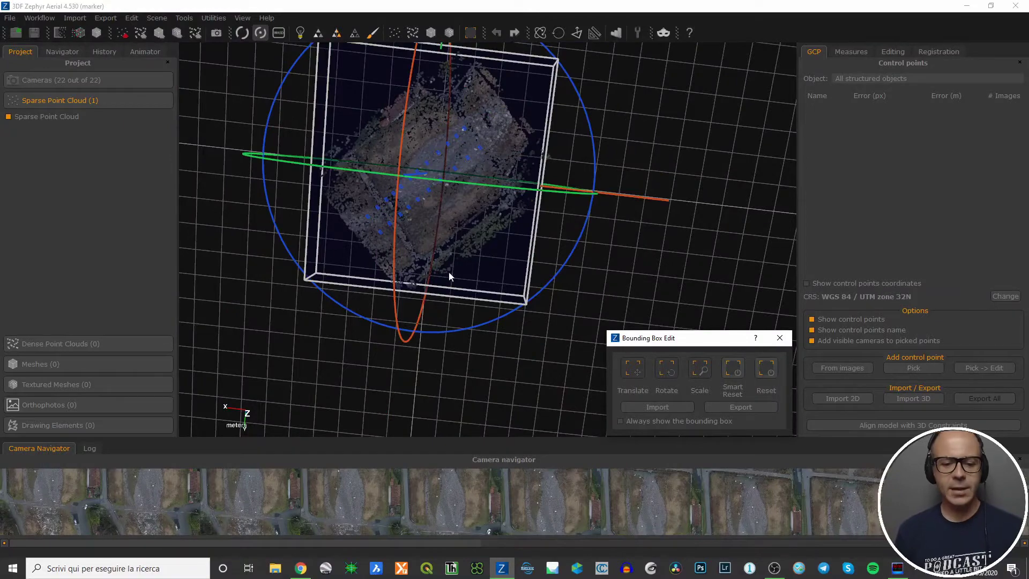
pyautogui.moveTo(493, 408); pyautogui.dragTo(544, 186)
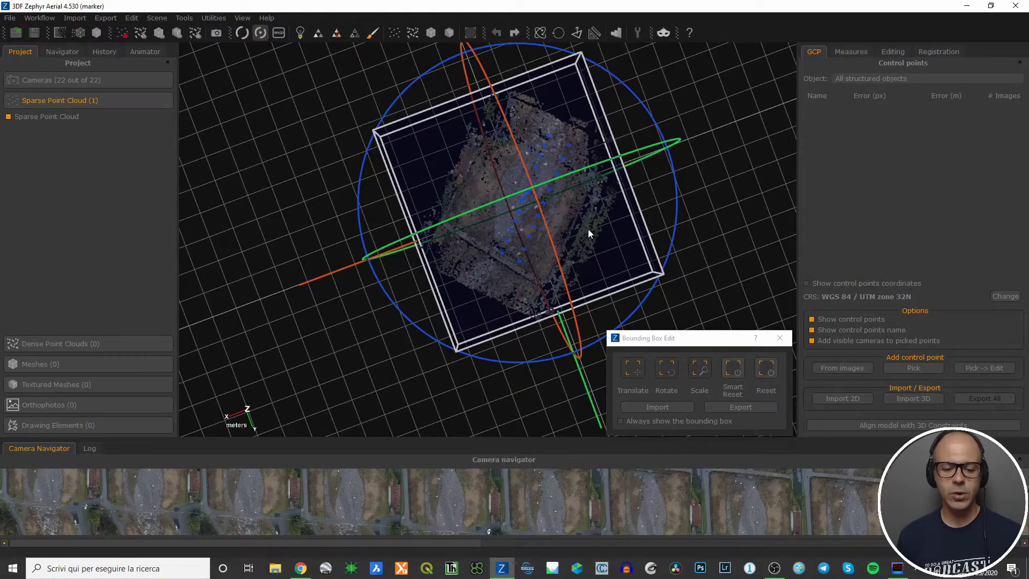
pyautogui.click(562, 172)
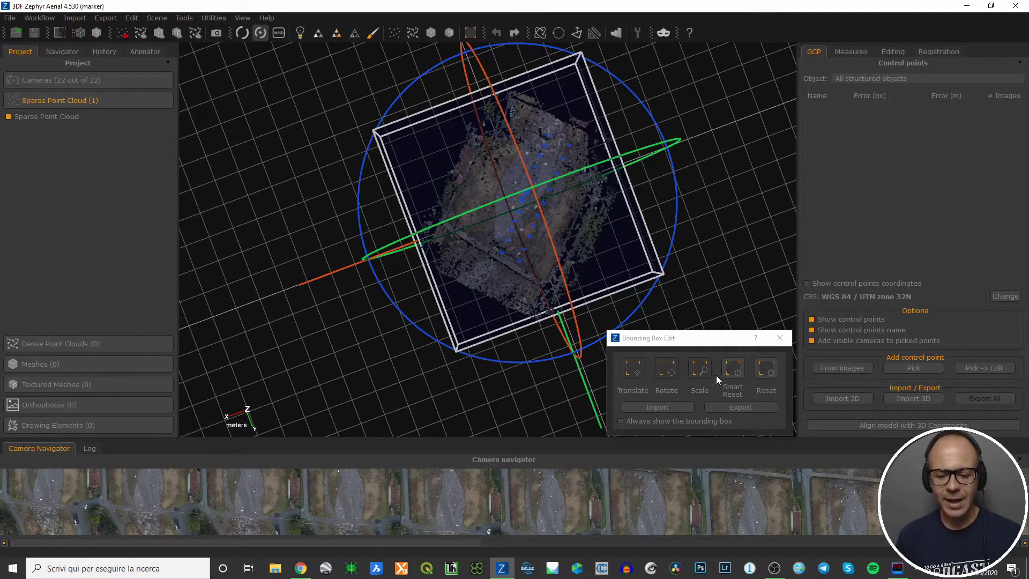
pyautogui.moveTo(703, 296); pyautogui.dragTo(682, 288)
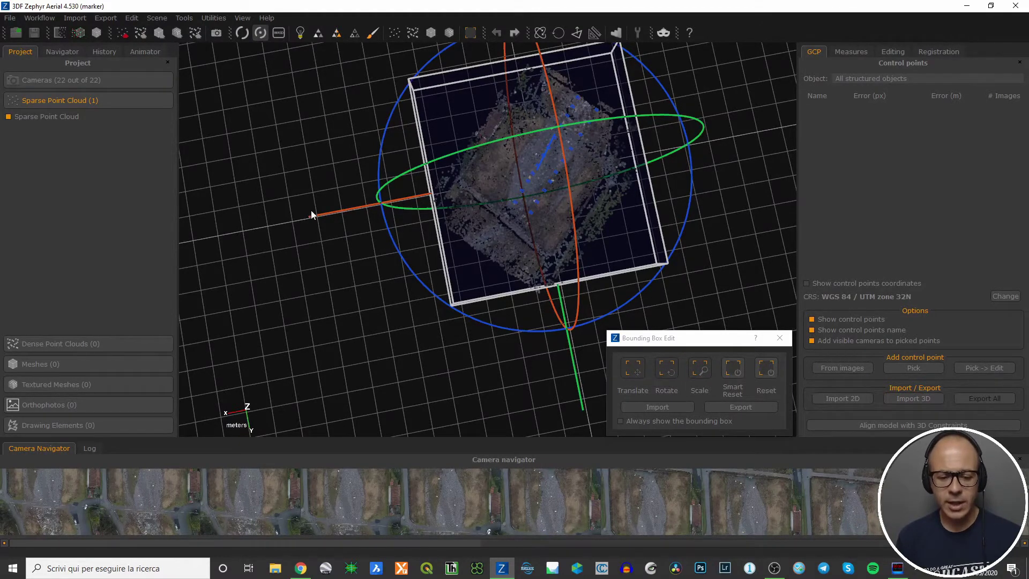
pyautogui.click(630, 371)
pyautogui.click(572, 223)
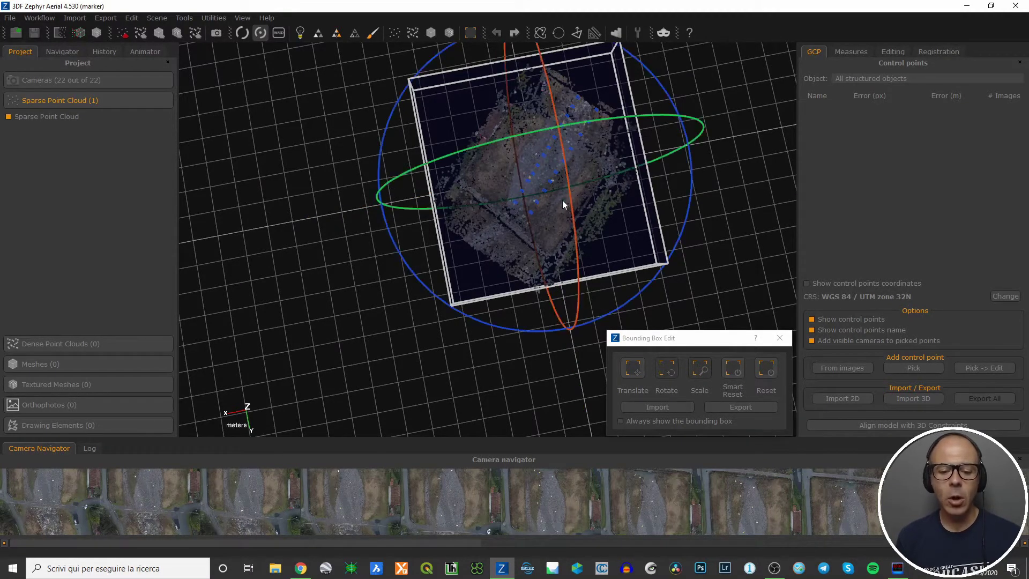
pyautogui.moveTo(715, 223); pyautogui.dragTo(632, 204)
pyautogui.moveTo(414, 349); pyautogui.dragTo(467, 313)
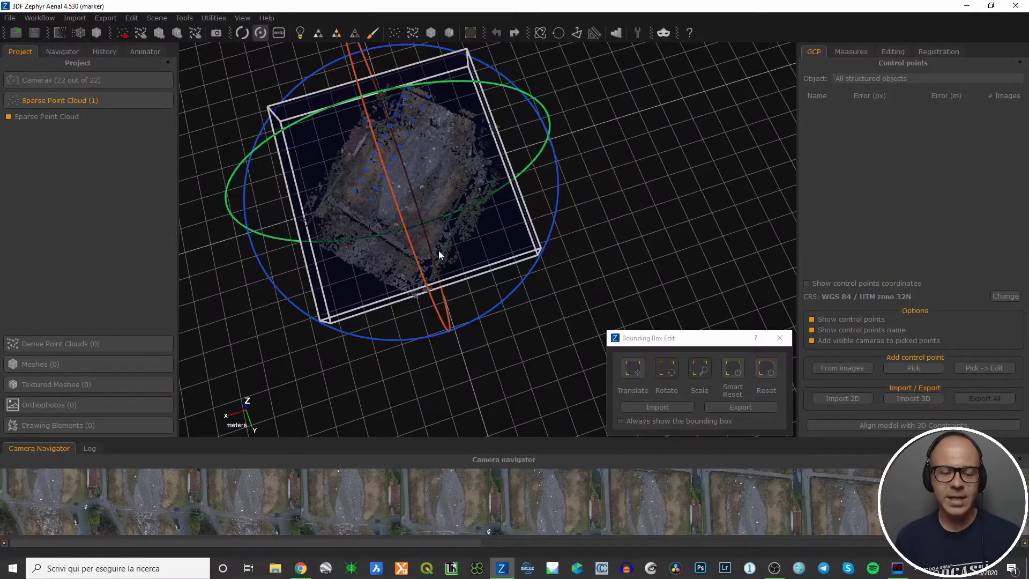
pyautogui.moveTo(417, 222); pyautogui.dragTo(507, 242)
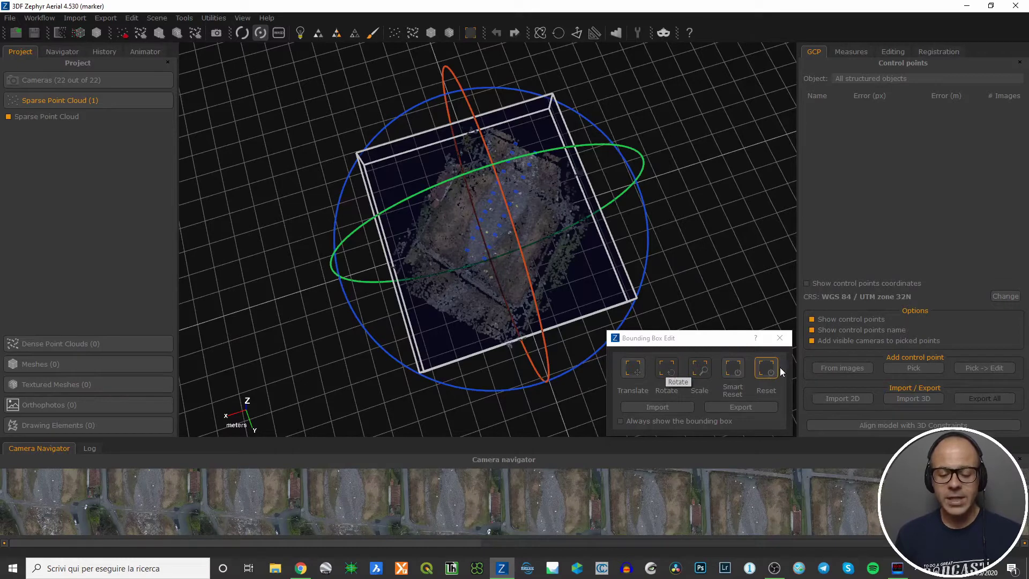
# Stop rotating, switch to Translate, and nudge the box along its green and red axes.
pyautogui.click(667, 367)
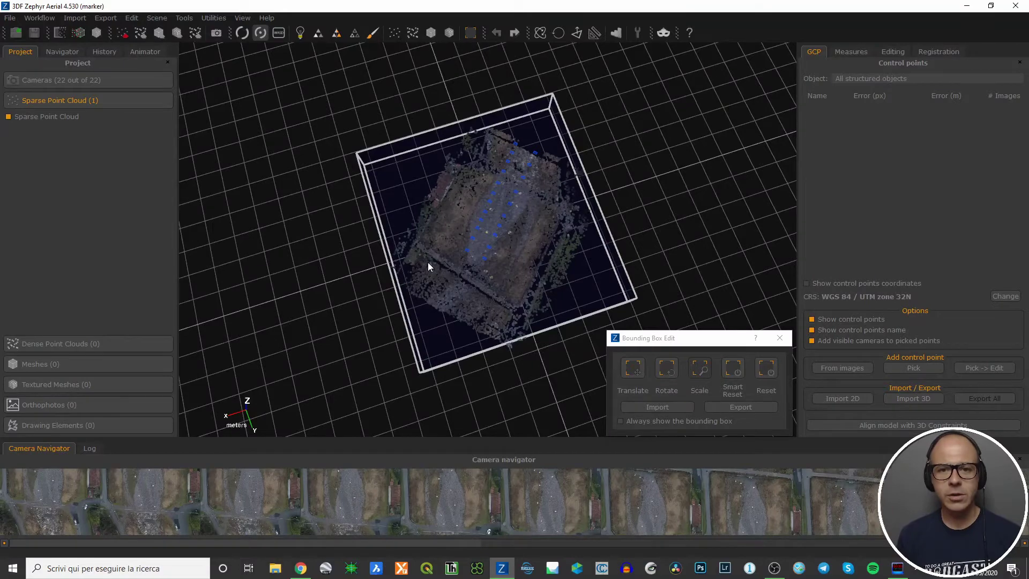
pyautogui.moveTo(350, 316); pyautogui.dragTo(484, 308)
pyautogui.moveTo(537, 265); pyautogui.dragTo(546, 231)
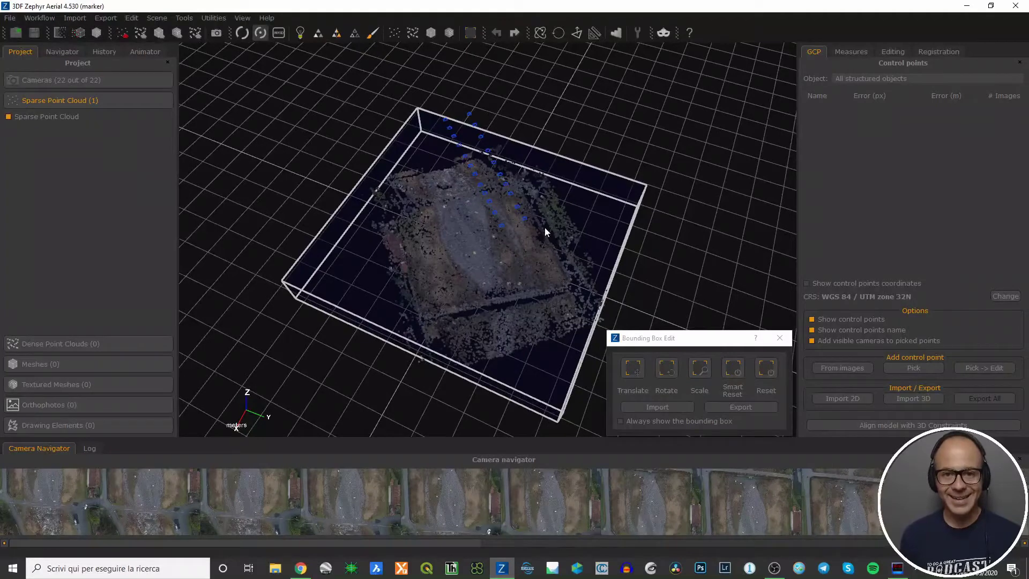
pyautogui.moveTo(546, 231); pyautogui.dragTo(526, 301)
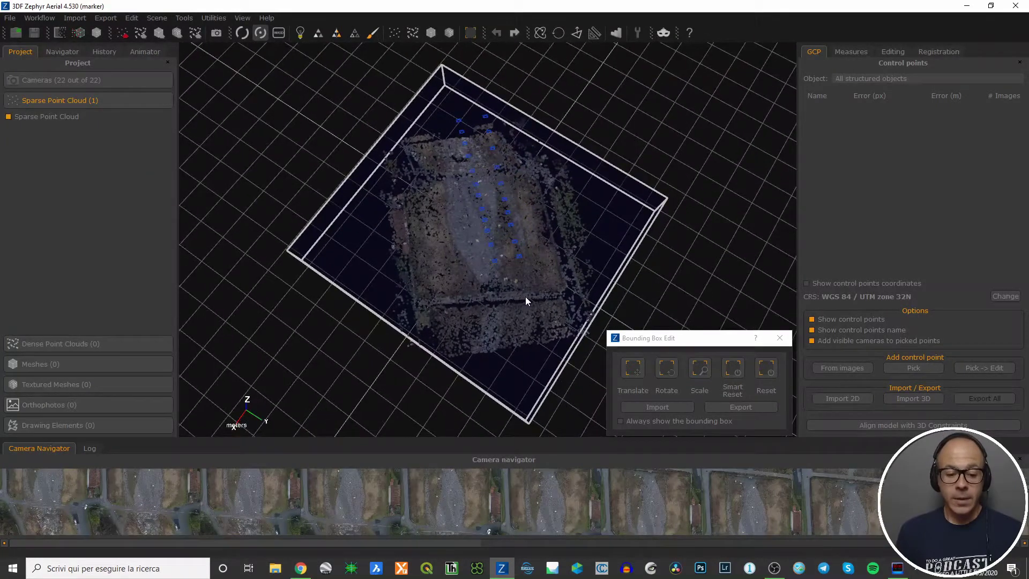
pyautogui.click(641, 371)
pyautogui.moveTo(664, 300); pyautogui.dragTo(590, 162)
pyautogui.moveTo(523, 213); pyautogui.dragTo(563, 251)
pyautogui.click(632, 369)
pyautogui.moveTo(292, 239); pyautogui.dragTo(331, 211)
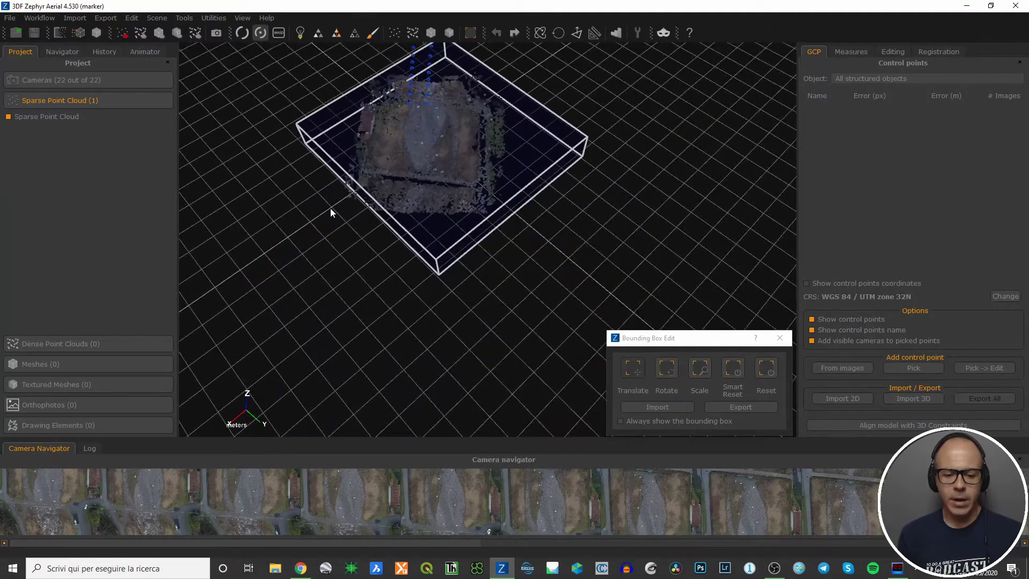
# Rotate the box, then drag one face with Scale so it slants diagonally.
pyautogui.click(667, 369)
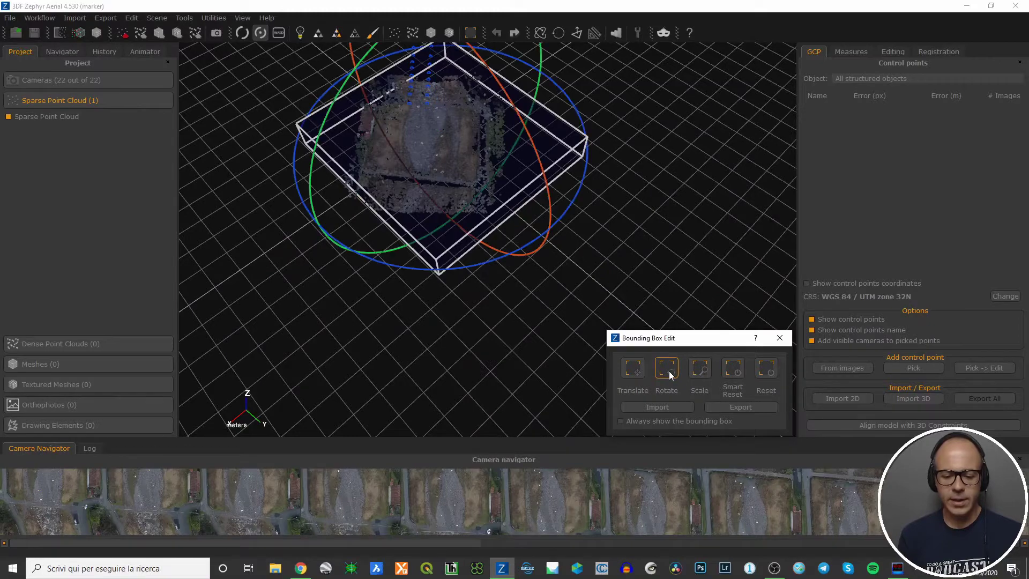
pyautogui.moveTo(528, 149); pyautogui.dragTo(622, 274)
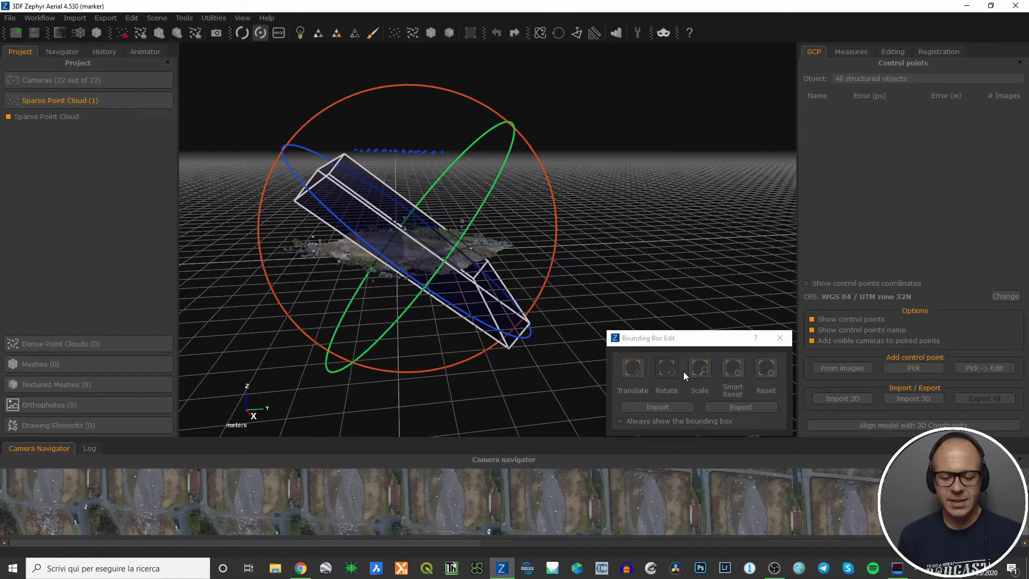
pyautogui.click(698, 368)
pyautogui.moveTo(451, 288); pyautogui.dragTo(600, 230)
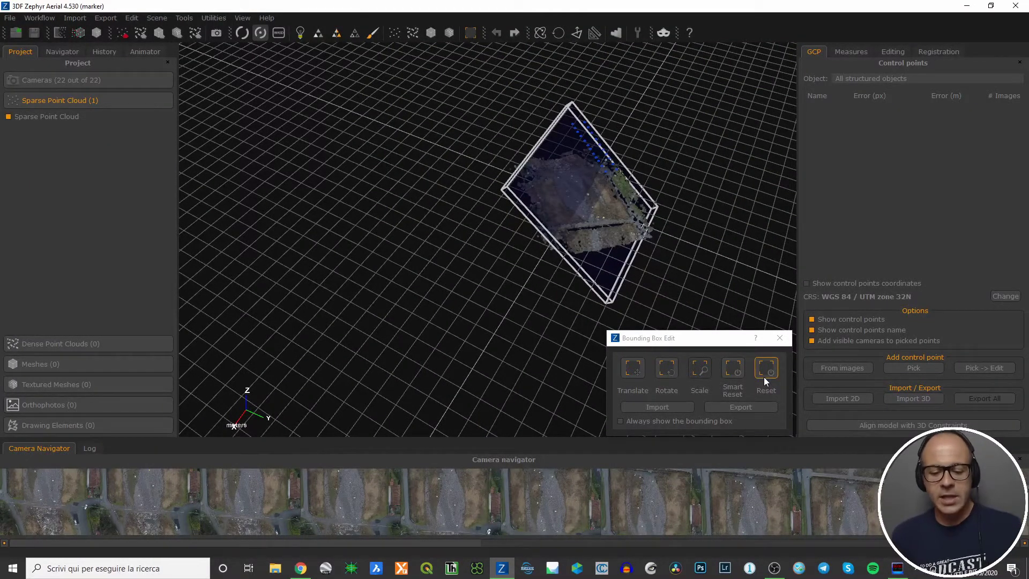
# Reset the bounding box to enclose the whole sparse cloud and inspect the fit.
pyautogui.click(771, 364)
pyautogui.moveTo(610, 292); pyautogui.dragTo(512, 315)
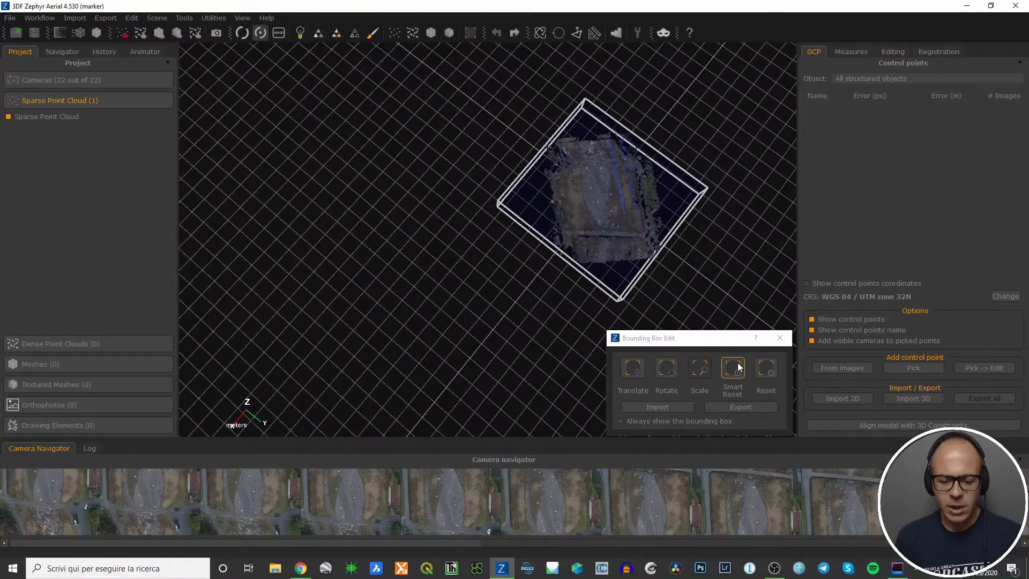
pyautogui.moveTo(659, 170); pyautogui.dragTo(561, 220, button='right')
pyautogui.moveTo(561, 221); pyautogui.dragTo(534, 212)
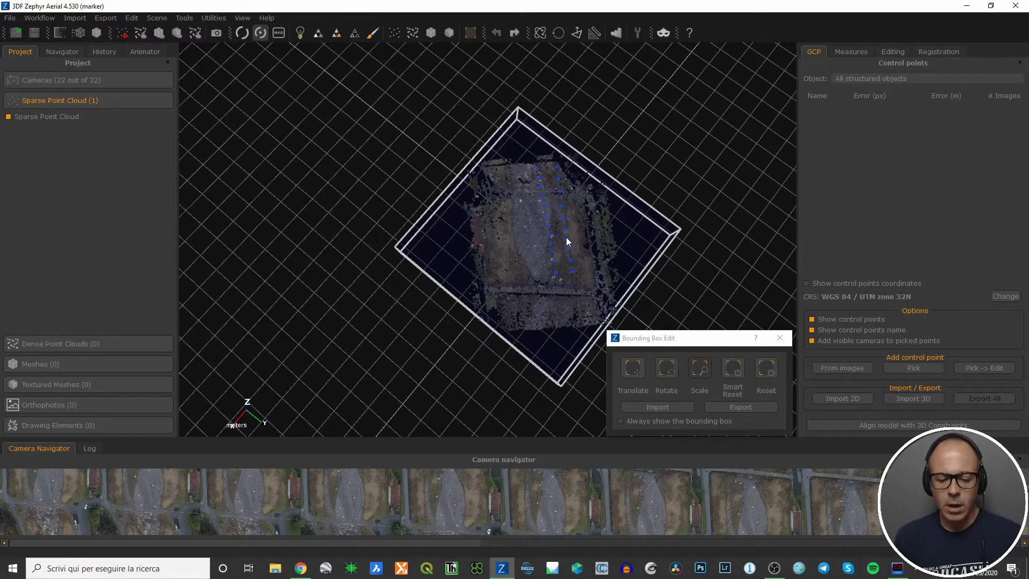
pyautogui.scroll(-2, 564, 247)
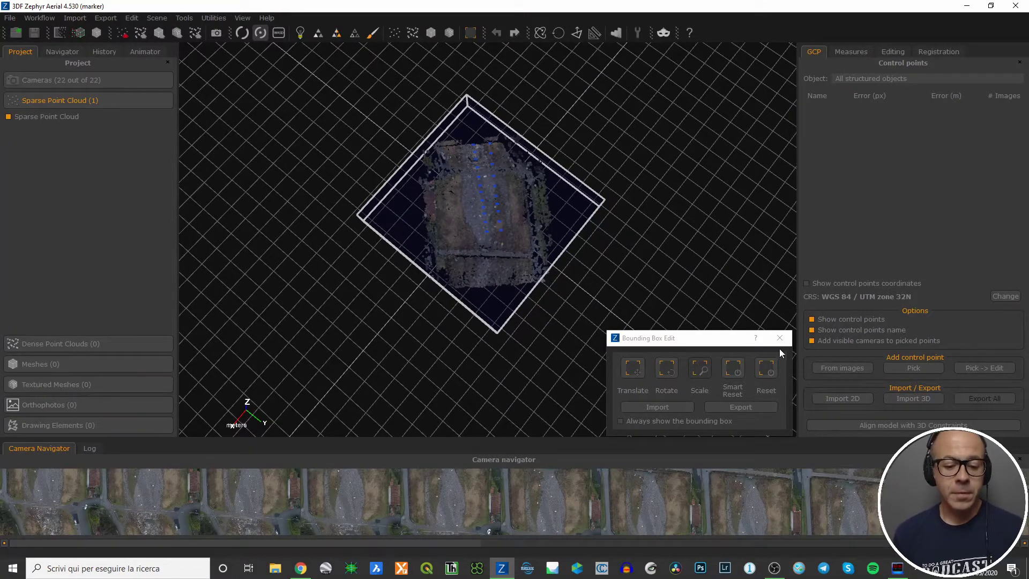
pyautogui.moveTo(614, 251); pyautogui.dragTo(580, 328)
pyautogui.scroll(3, 541, 233)
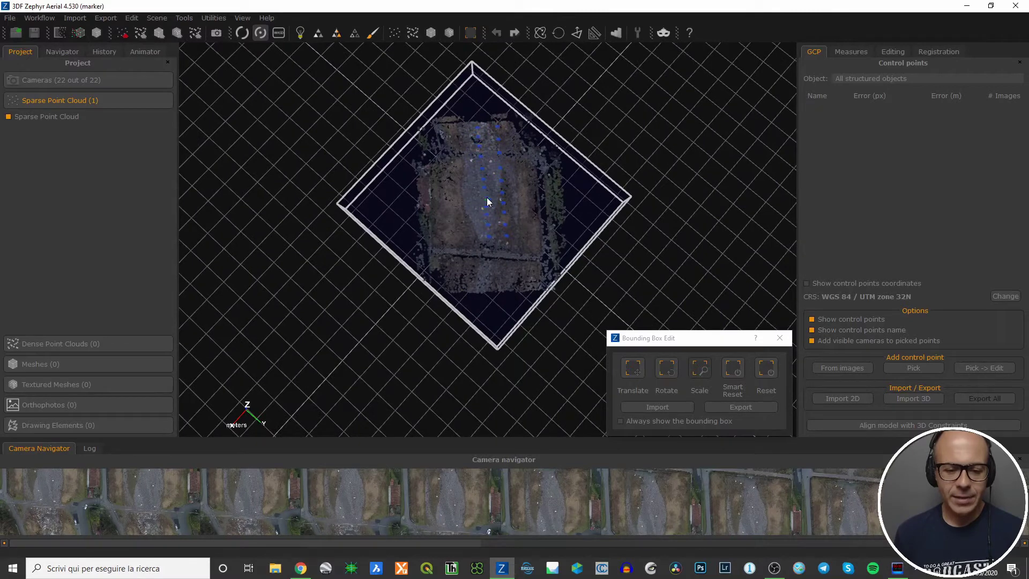